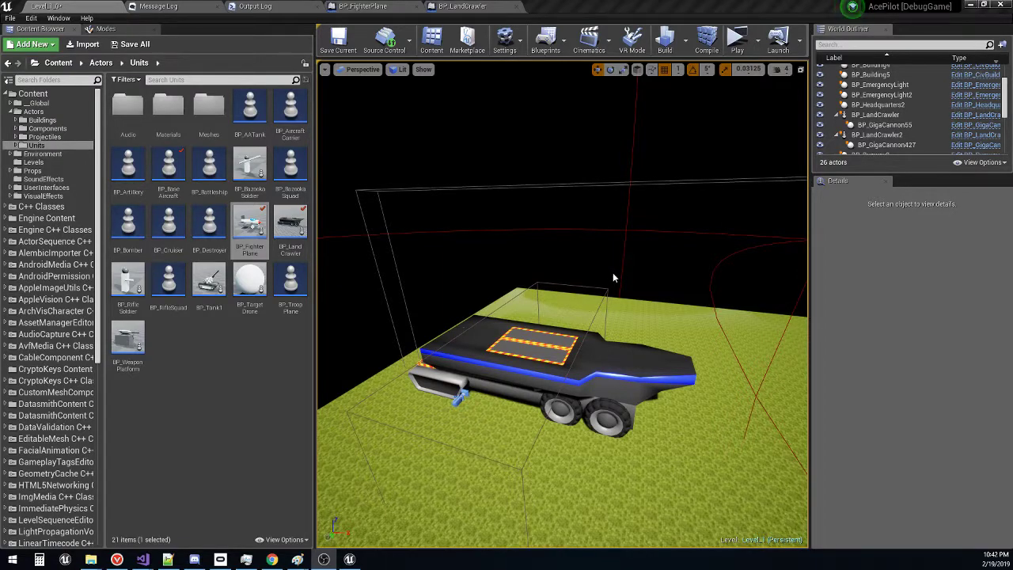
pyautogui.moveTo(622, 299); pyautogui.dragTo(601, 332)
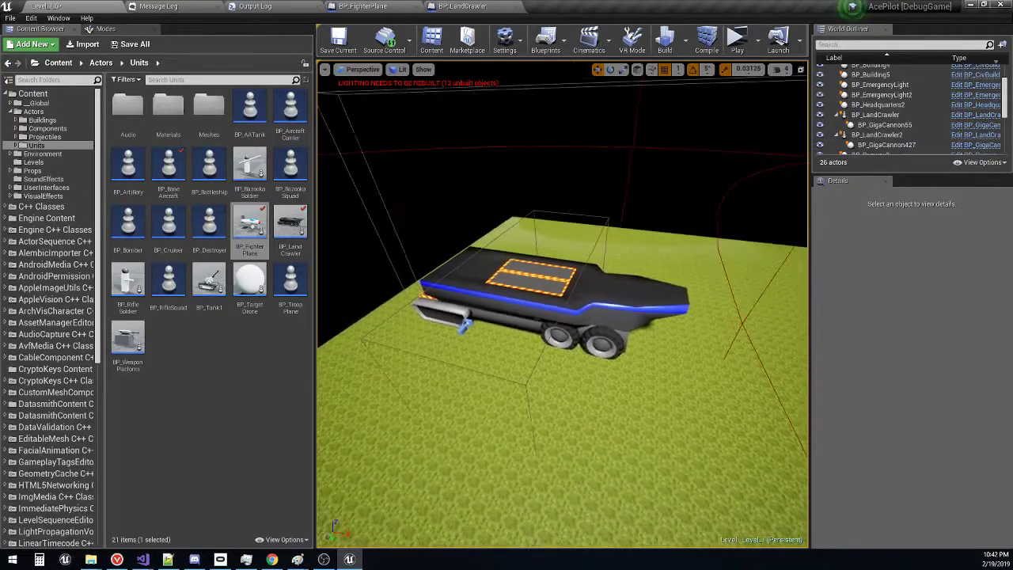
pyautogui.moveTo(633, 293); pyautogui.dragTo(641, 289)
pyautogui.moveTo(562, 304)
pyautogui.mouseDown()
pyautogui.moveTo(475, 277)
pyautogui.moveTo(554, 269)
pyautogui.moveTo(562, 309)
pyautogui.moveTo(593, 308)
pyautogui.moveTo(586, 293)
pyautogui.moveTo(617, 284)
pyautogui.moveTo(562, 309)
pyautogui.mouseUp()
pyautogui.moveTo(610, 273); pyautogui.dragTo(575, 231)
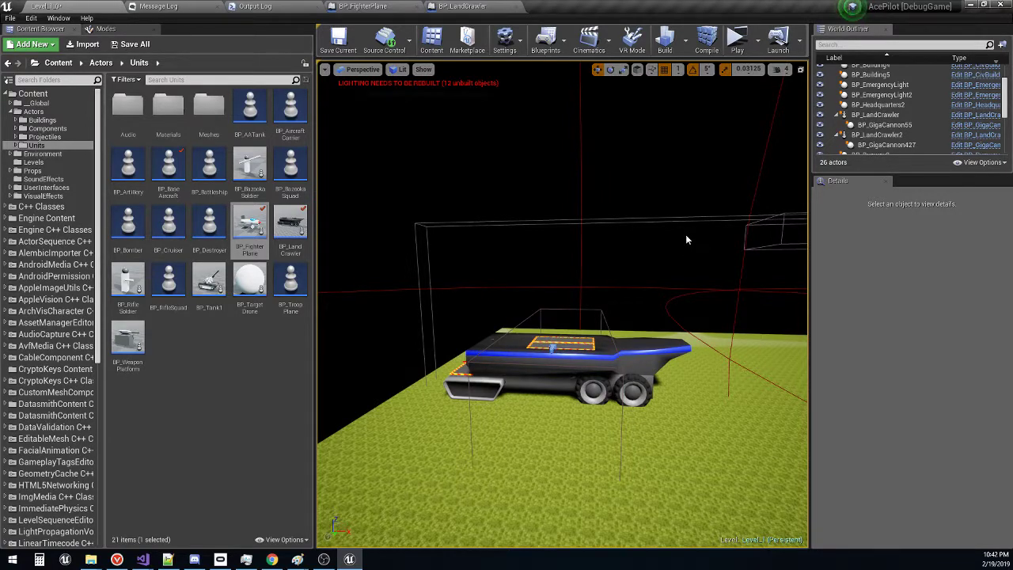
pyautogui.moveTo(686, 235); pyautogui.dragTo(713, 216)
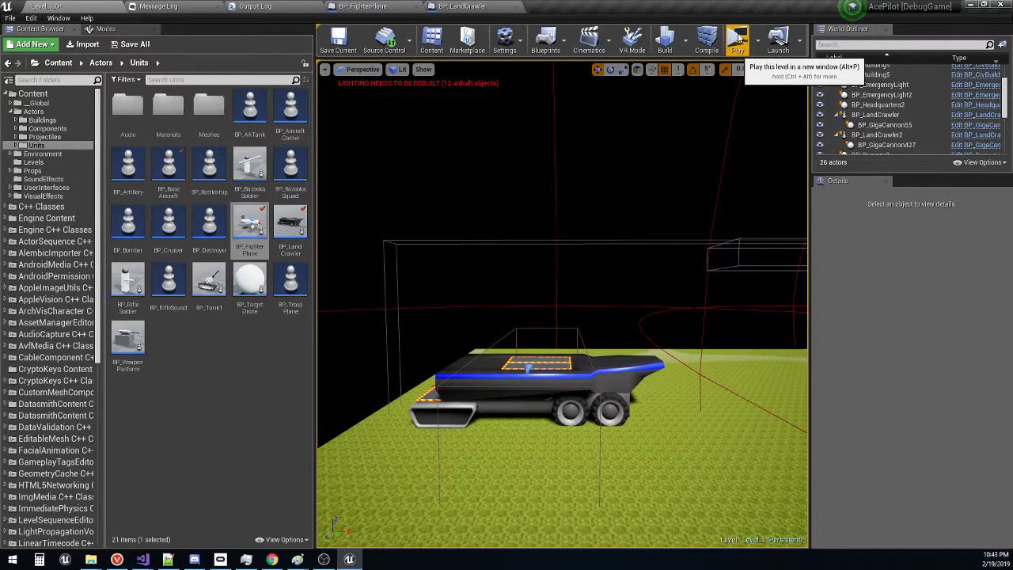
pyautogui.moveTo(656, 243); pyautogui.dragTo(692, 245)
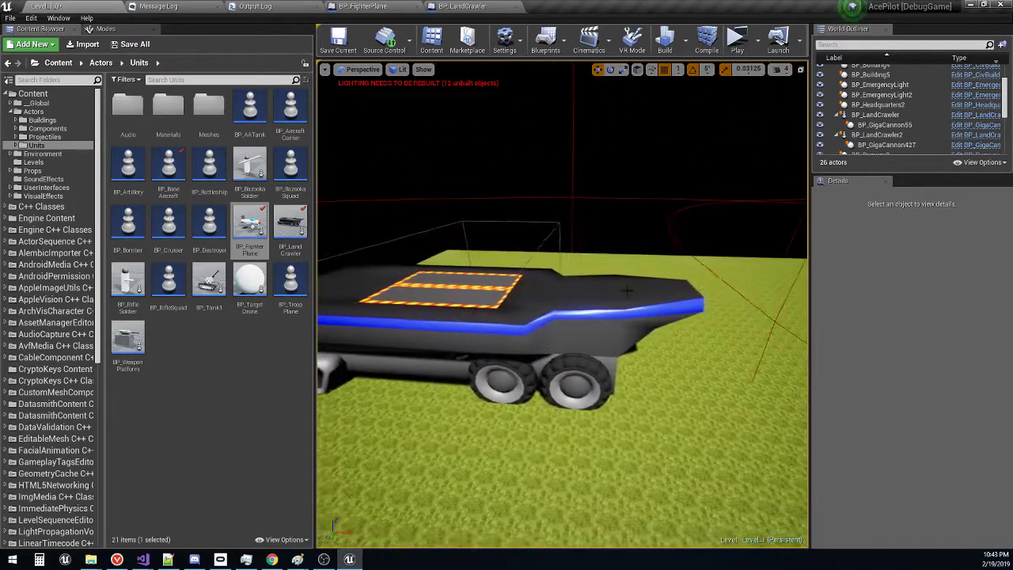
# Step: Play-test the level in a standalone preview to check the planes and land crawlers, and stop the session
pyautogui.click(488, 384)
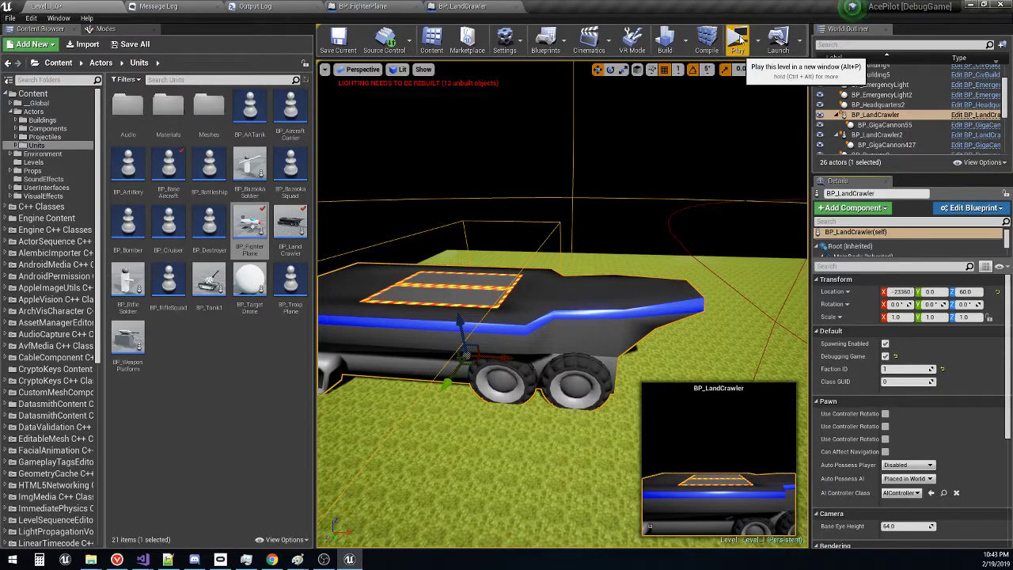
pyautogui.hotkey('alt', 'p')
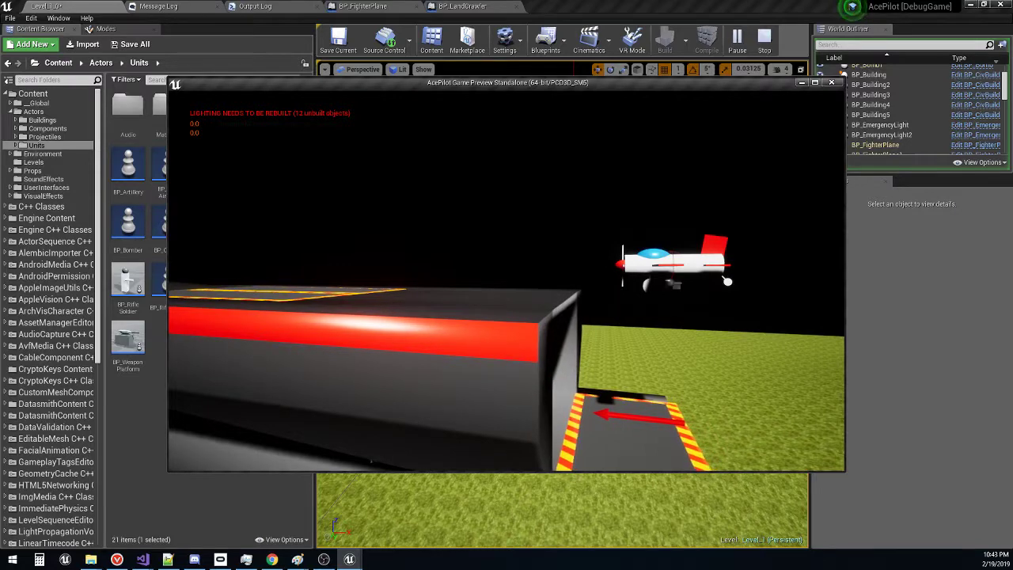
pyautogui.press('Escape')
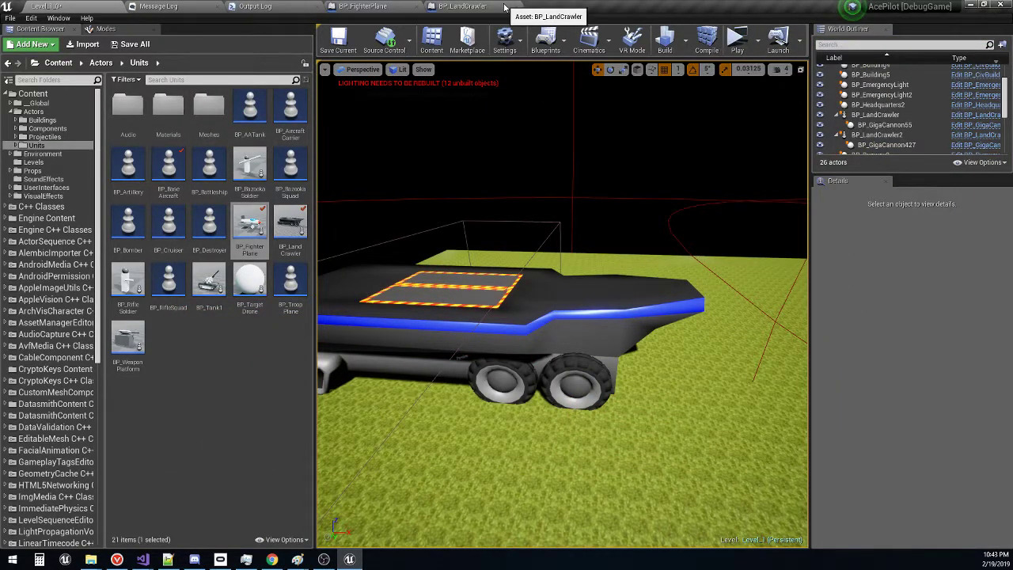
# Step: In BP_FighterPlane's Move with Ground function, wire the entry node directly to the line trace and delete the Branch with its Faction ID equality check
pyautogui.click(504, 7)
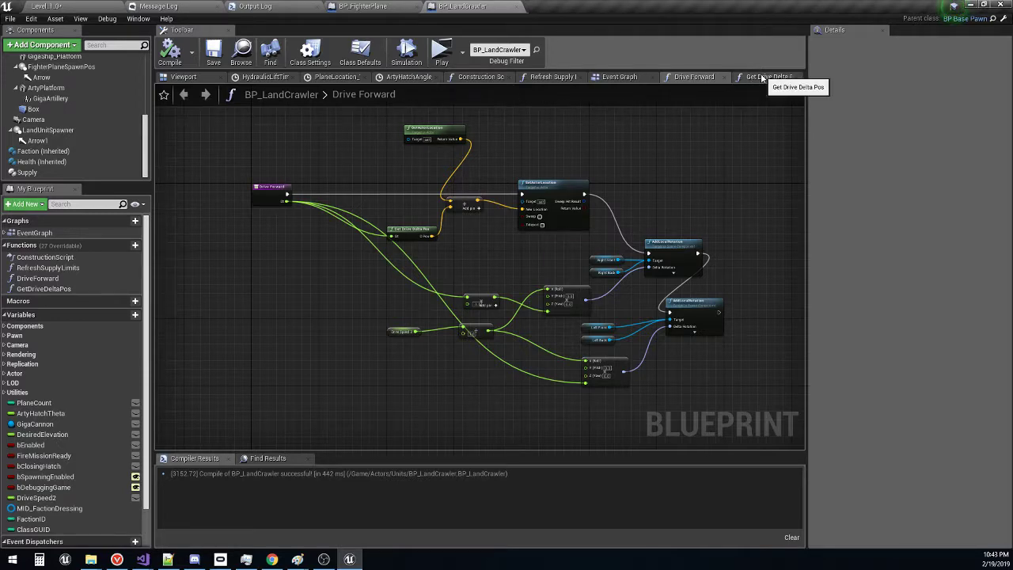
pyautogui.click(390, 7)
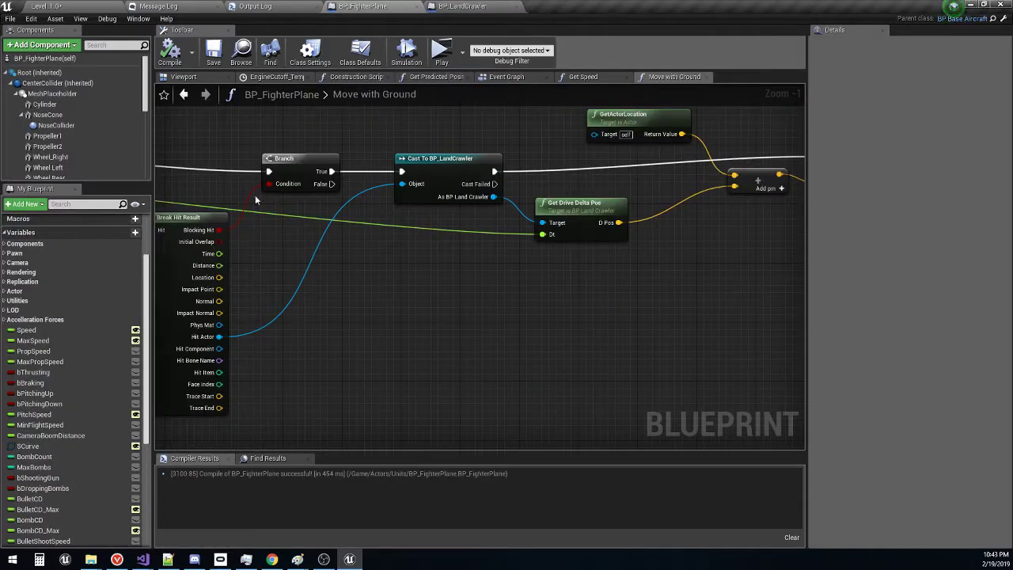
pyautogui.moveTo(255, 200); pyautogui.dragTo(638, 255)
pyautogui.moveTo(495, 280); pyautogui.dragTo(432, 309)
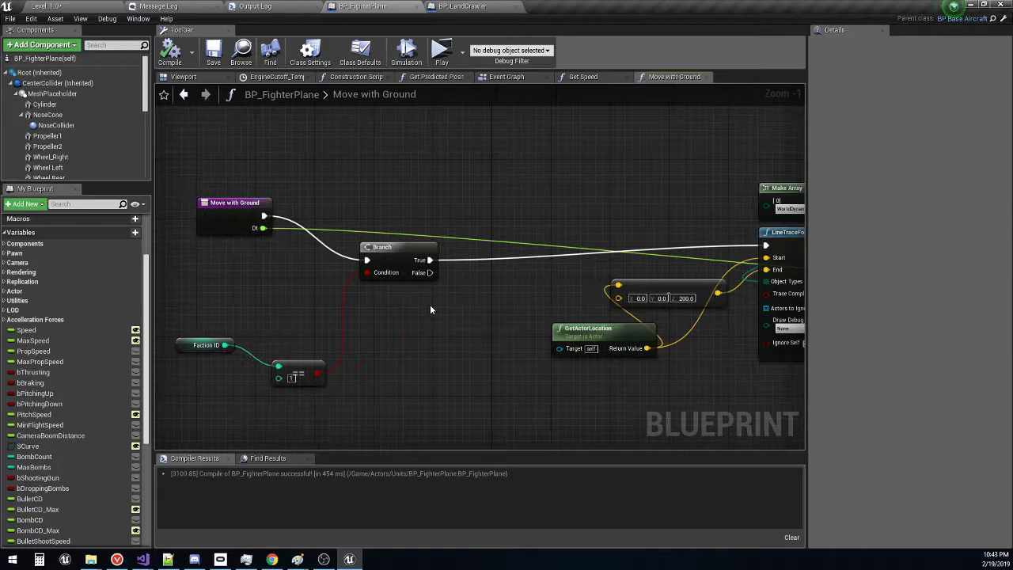
pyautogui.moveTo(263, 216); pyautogui.dragTo(766, 246)
pyautogui.moveTo(199, 254); pyautogui.dragTo(378, 402)
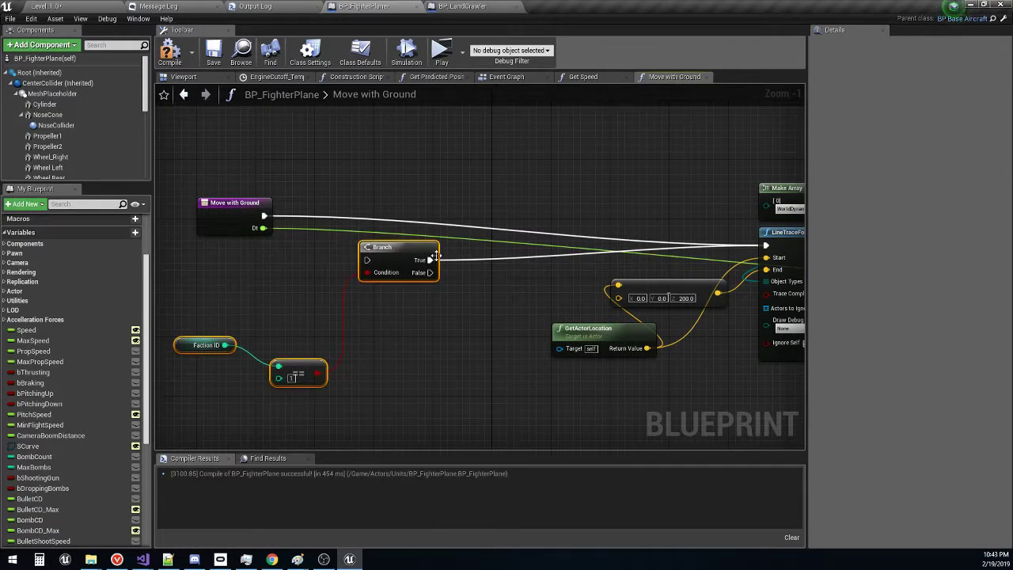
pyautogui.press('Delete')
# Step: Compile and save the BP_FighterPlane blueprint and return to the level
pyautogui.click(168, 51)
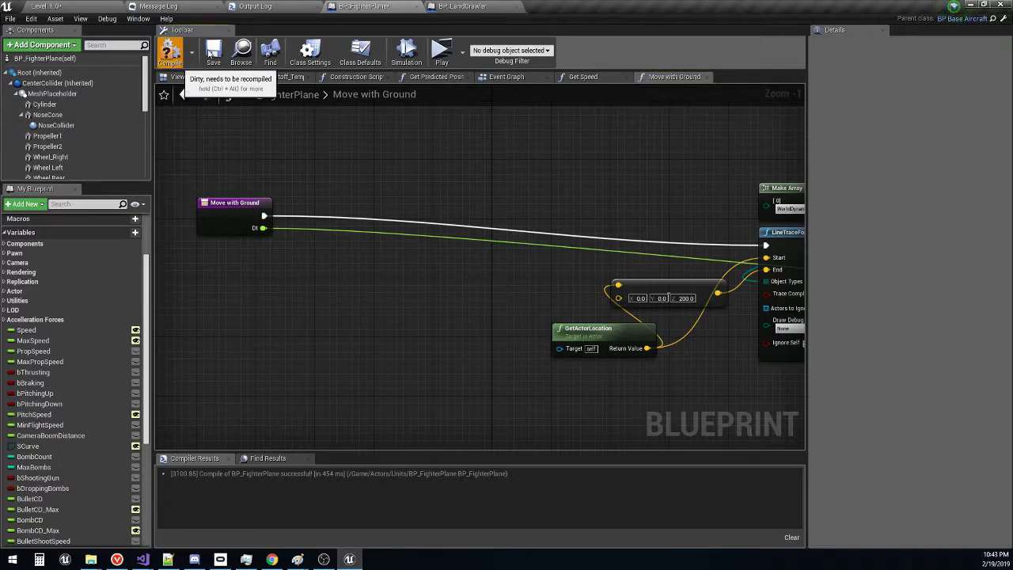
pyautogui.click(213, 52)
pyautogui.click(53, 5)
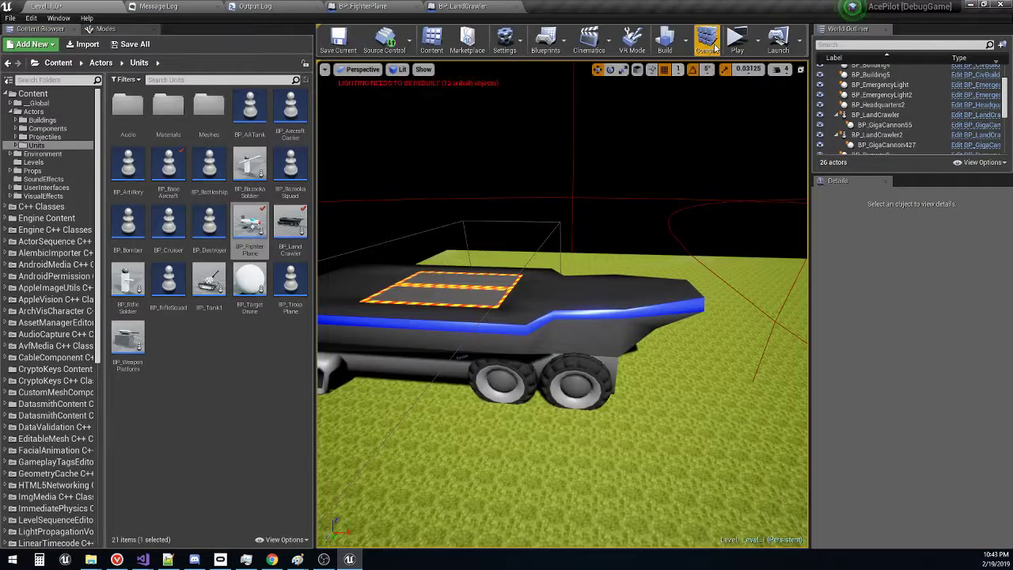
# Step: Play-test the level to check how the fighter plane moves with the land crawler, and stop the preview
pyautogui.click(736, 36)
pyautogui.press('w')
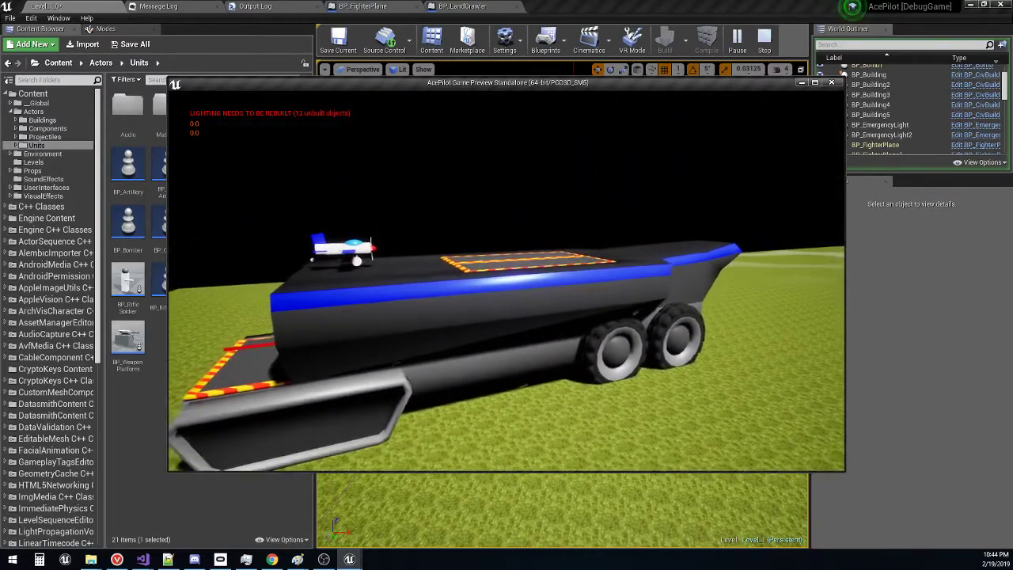
pyautogui.press('Escape')
# Step: Disable Debugging Game on the blue BP_LandCrawler and play-test the level up to the end-of-match screen
pyautogui.click(576, 314)
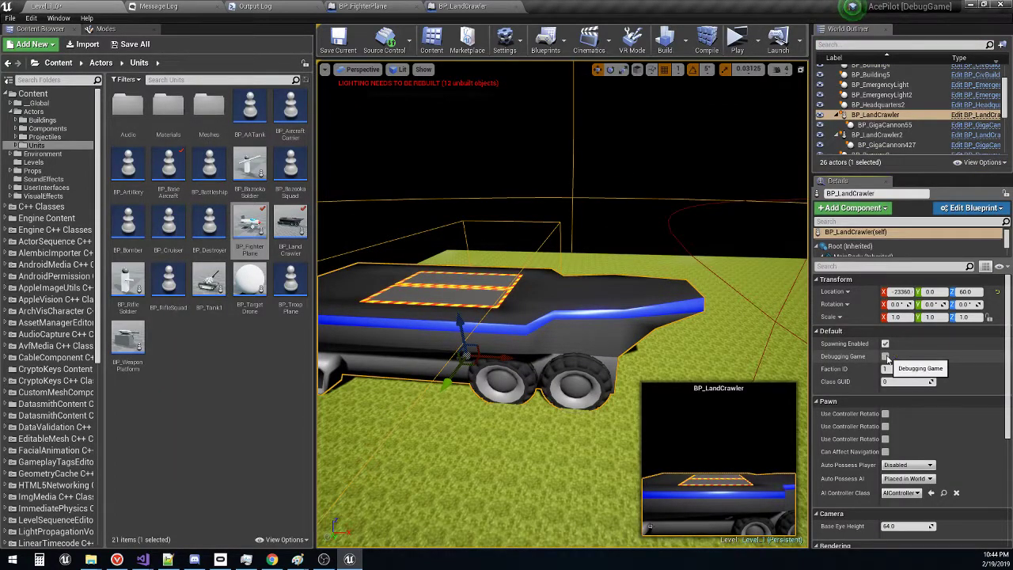
pyautogui.moveTo(562, 316); pyautogui.dragTo(701, 309)
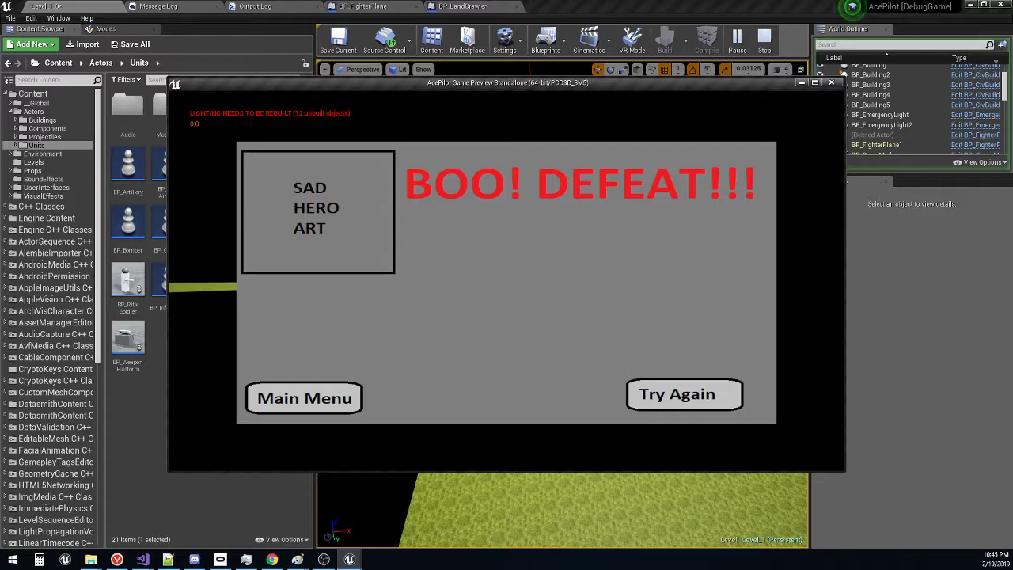
pyautogui.press('Escape')
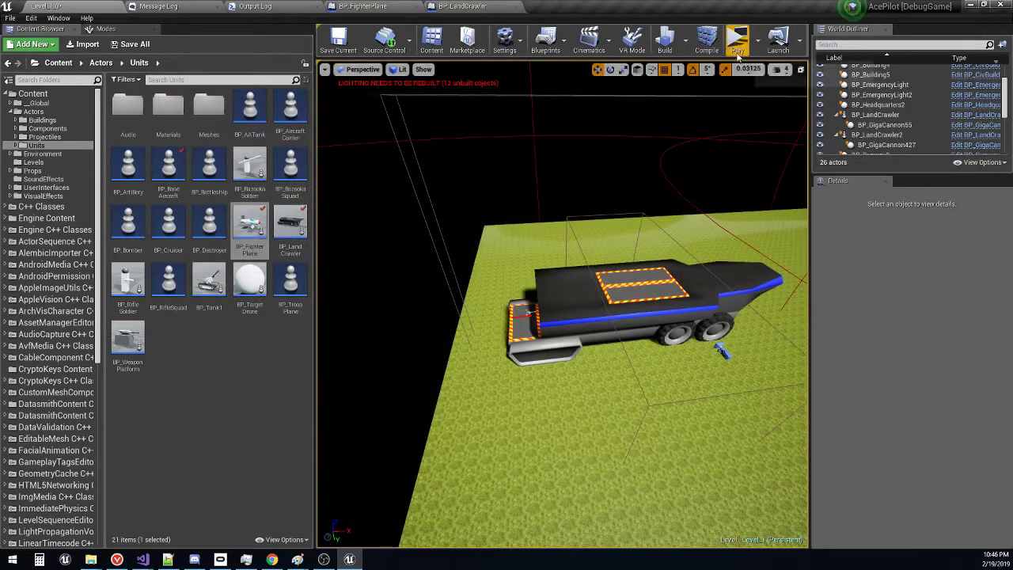
# Step: Play-test the level two more times up to the end-of-match screen, stopping the preview after each match
pyautogui.click(736, 38)
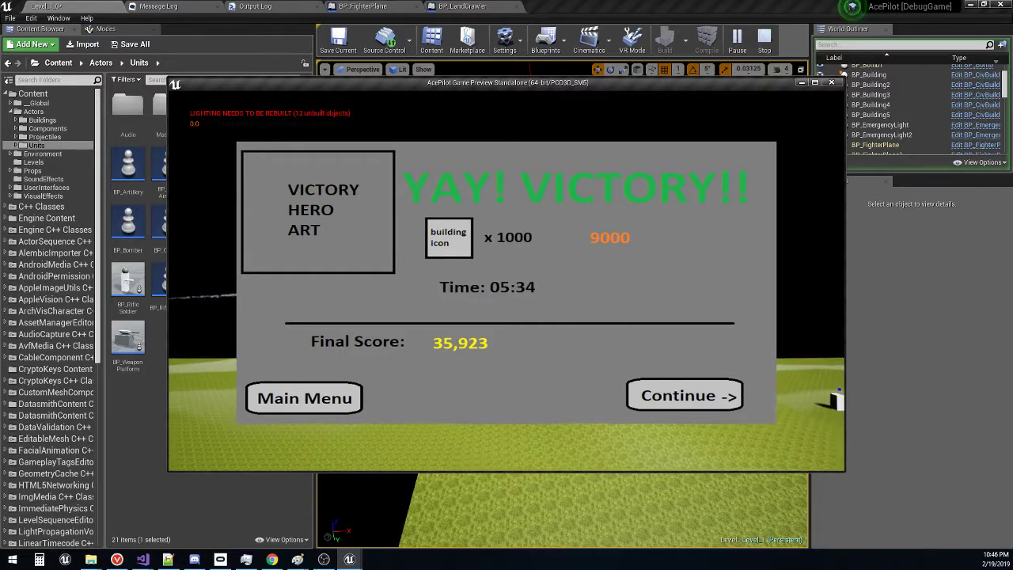
pyautogui.press('Escape')
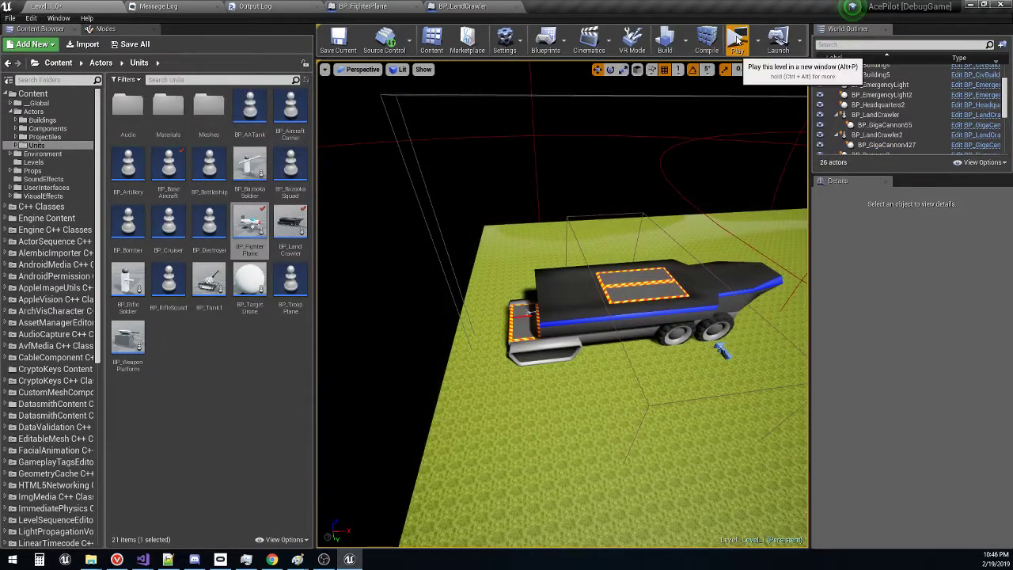
pyautogui.click(737, 39)
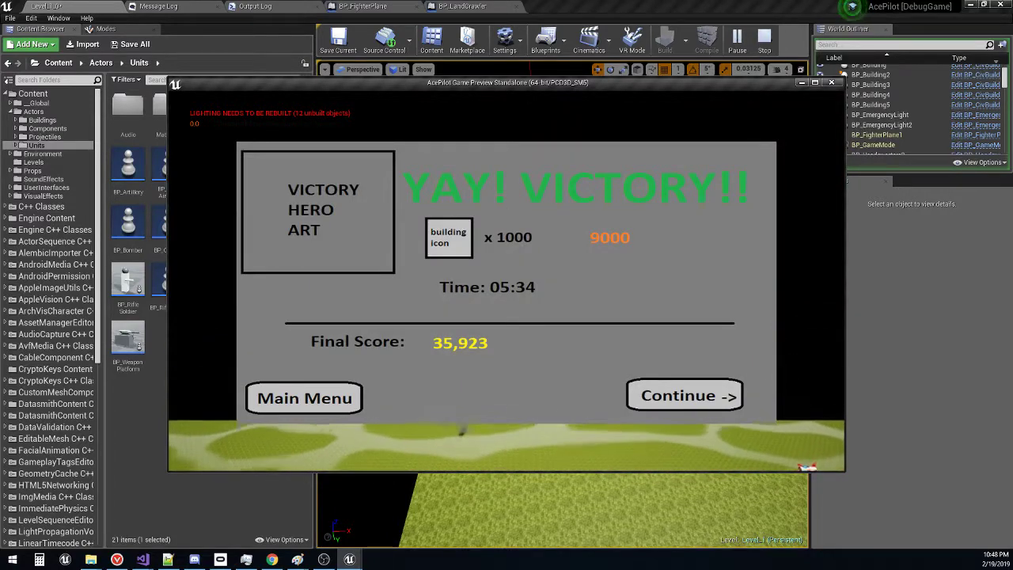
pyautogui.press('Escape')
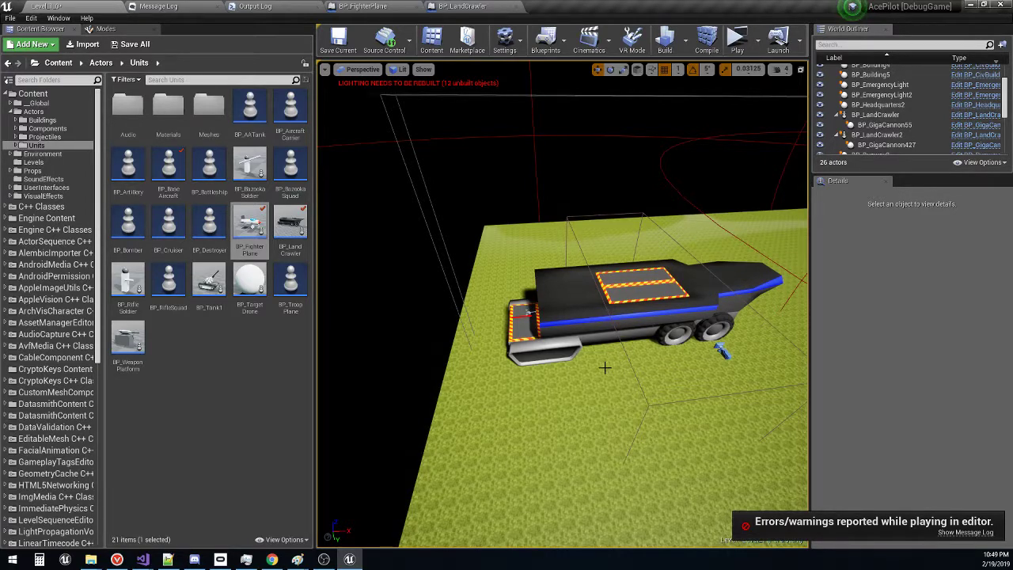
# Step: Examine the red and blue land crawlers and the terrain between them in the level
pyautogui.moveTo(540, 382); pyautogui.dragTo(645, 289)
pyautogui.press('w')
pyautogui.press('w')
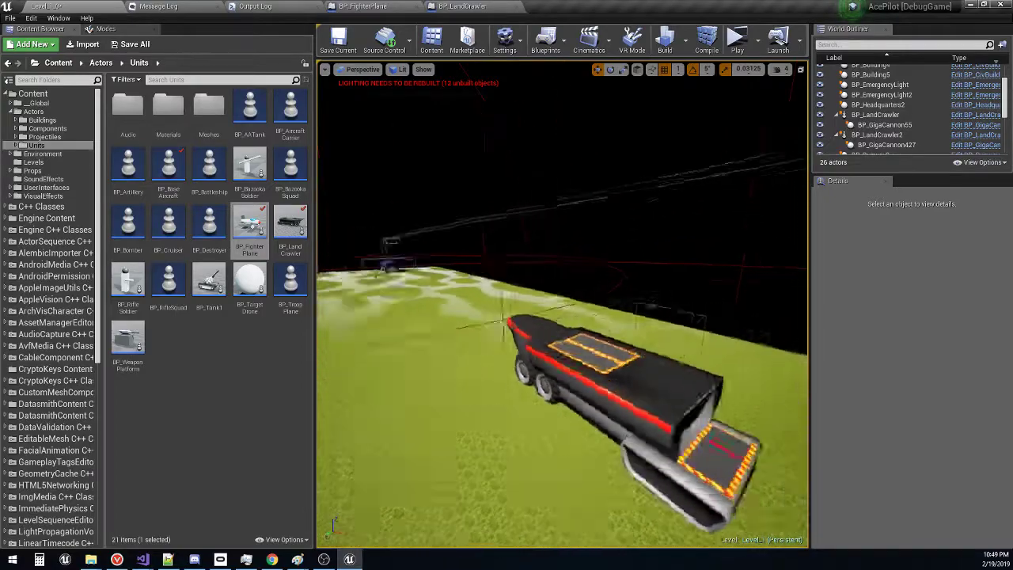
pyautogui.press('w')
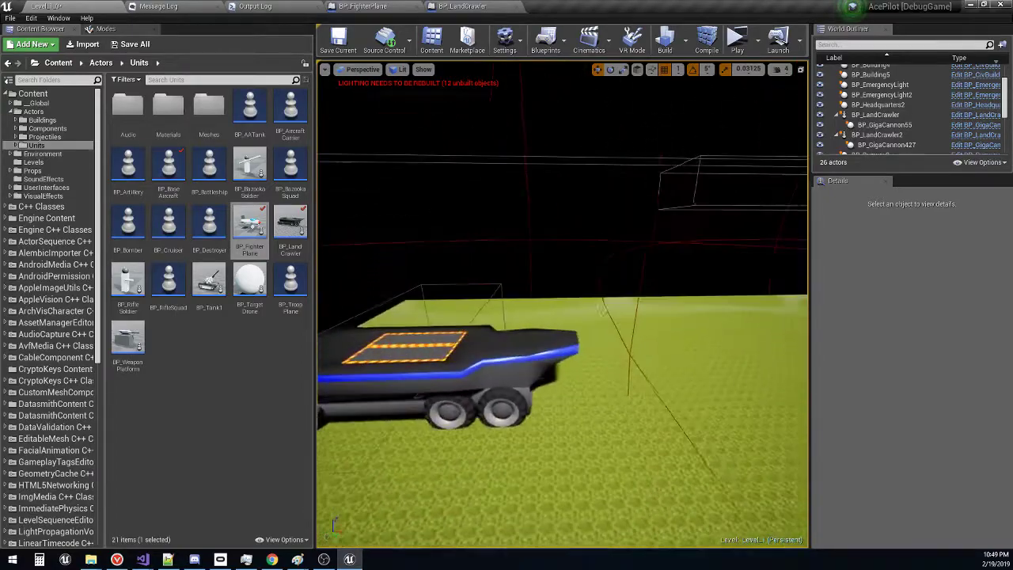
pyautogui.press('s')
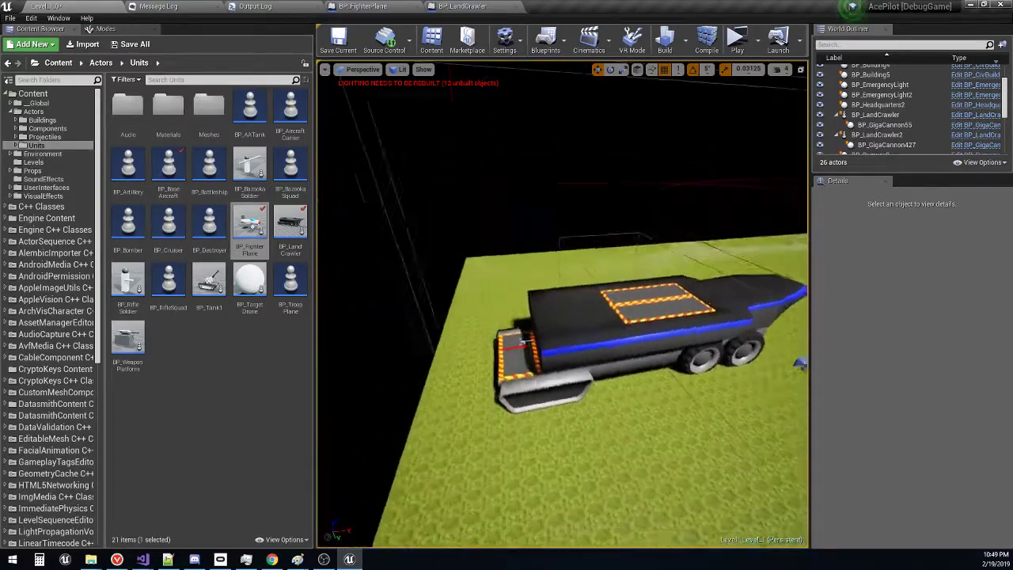
pyautogui.press('w')
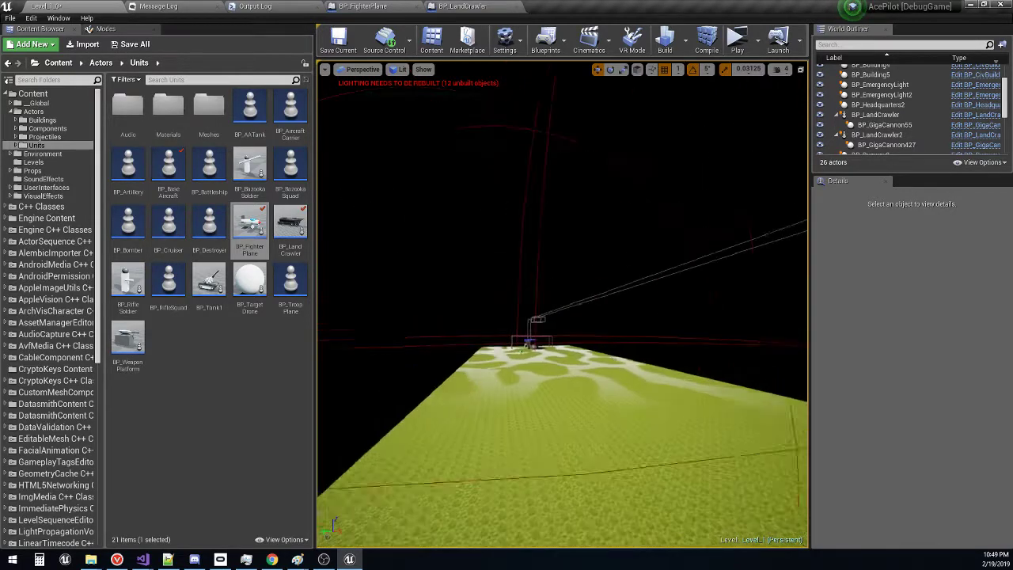
pyautogui.press('w')
pyautogui.press('w')
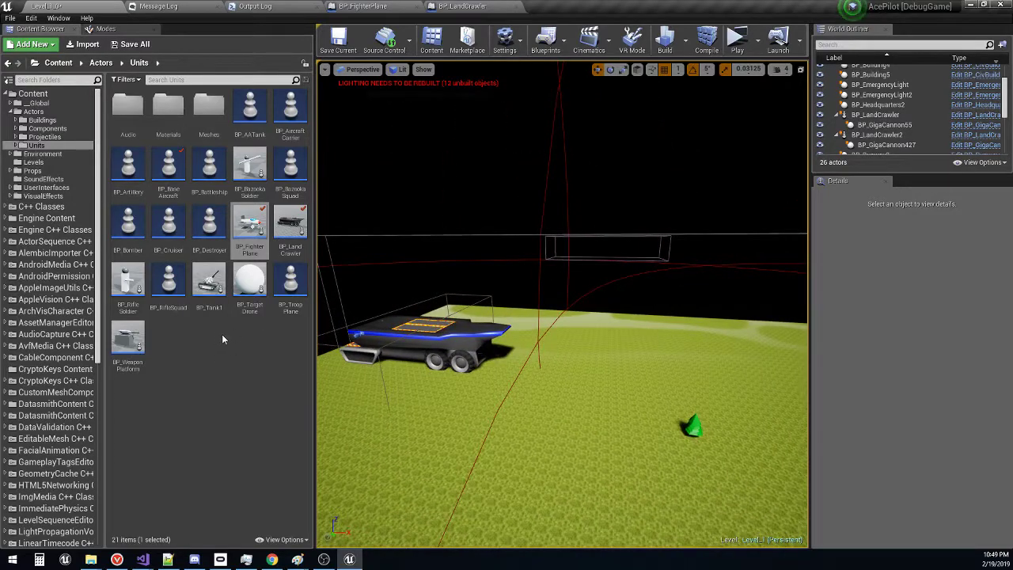
pyautogui.press('a')
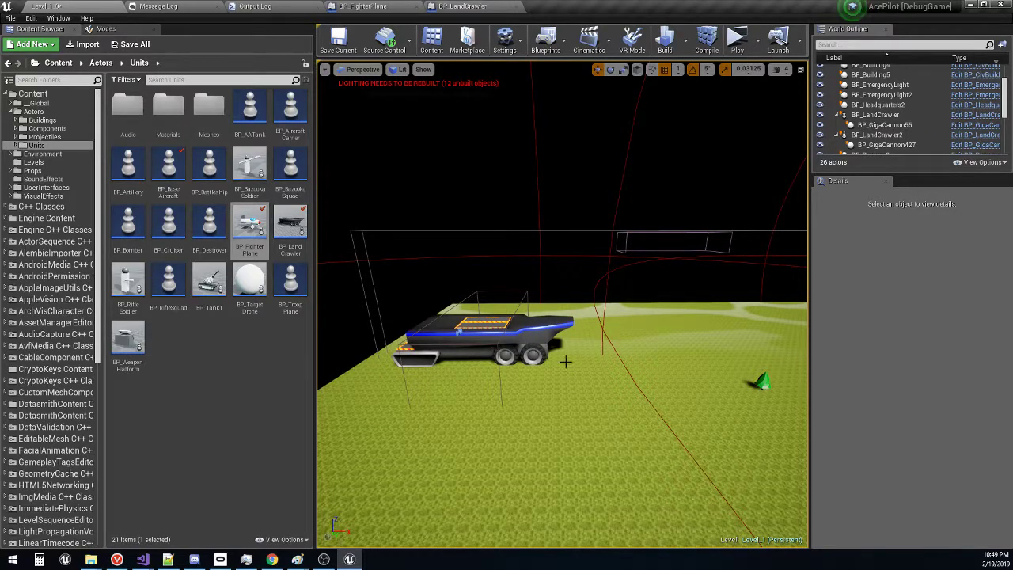
pyautogui.moveTo(554, 387); pyautogui.dragTo(592, 371)
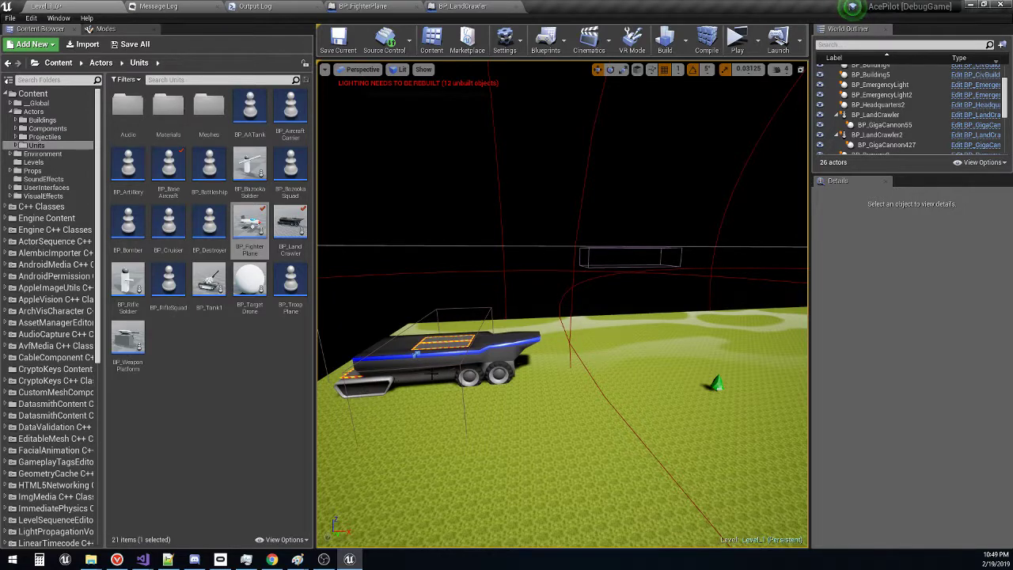
pyautogui.click(267, 425)
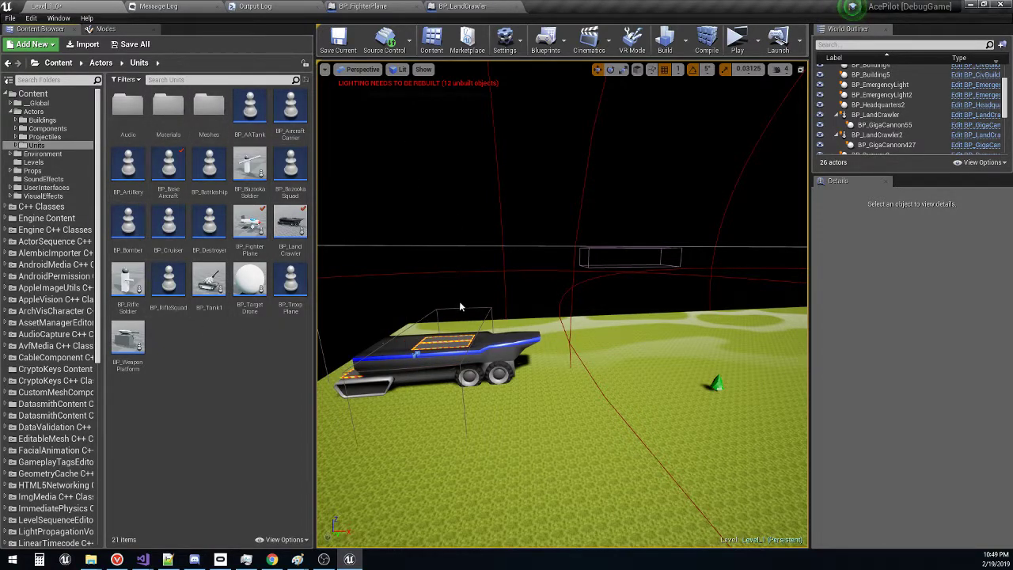
# Step: Inspect BP_Building3 and the neighbouring row of buildings on the landscape, and clear the selection
pyautogui.moveTo(544, 286); pyautogui.dragTo(356, 301)
pyautogui.press('w')
pyautogui.click(466, 339)
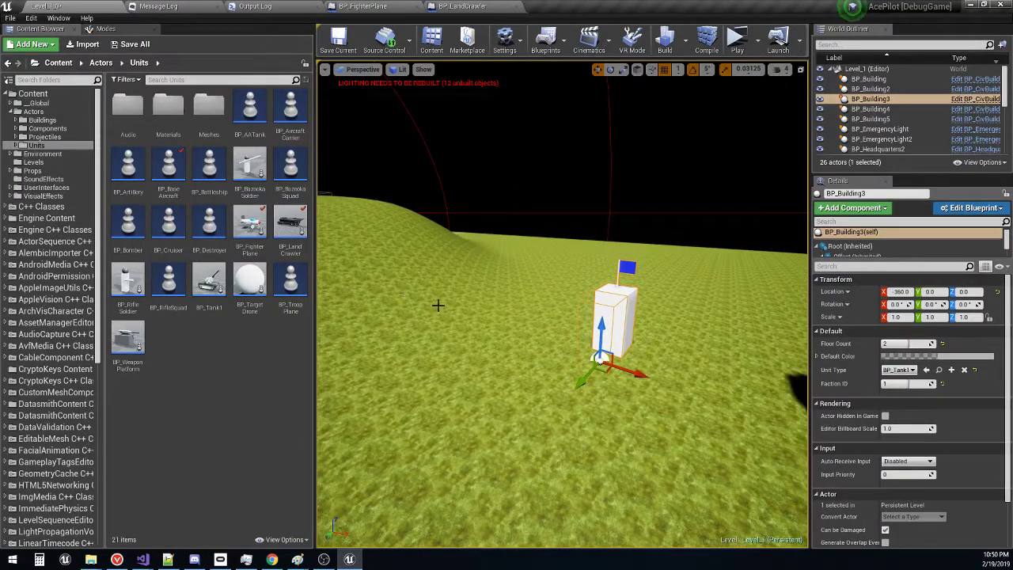
pyautogui.moveTo(454, 311); pyautogui.dragTo(633, 301)
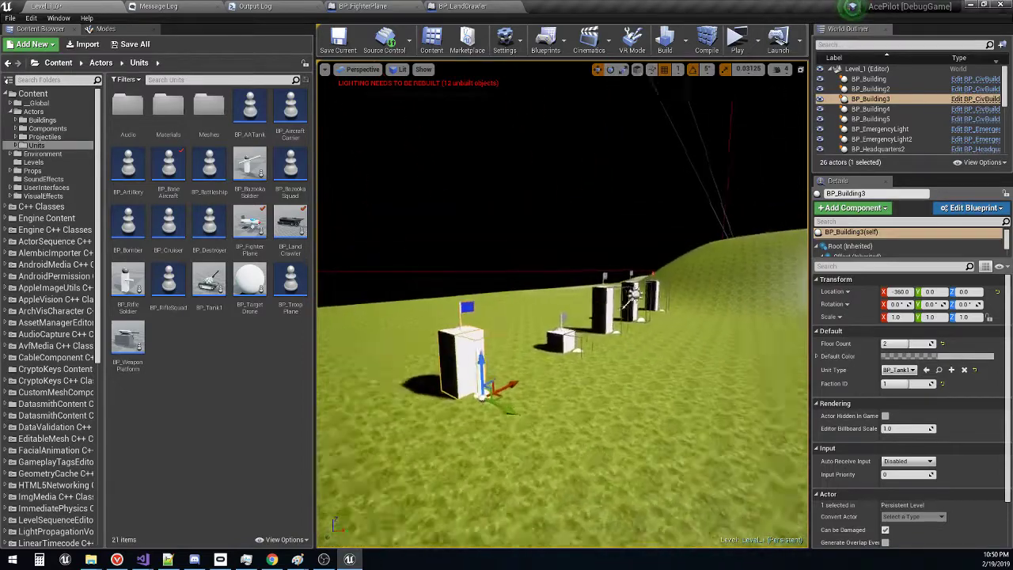
pyautogui.moveTo(423, 308); pyautogui.dragTo(501, 319)
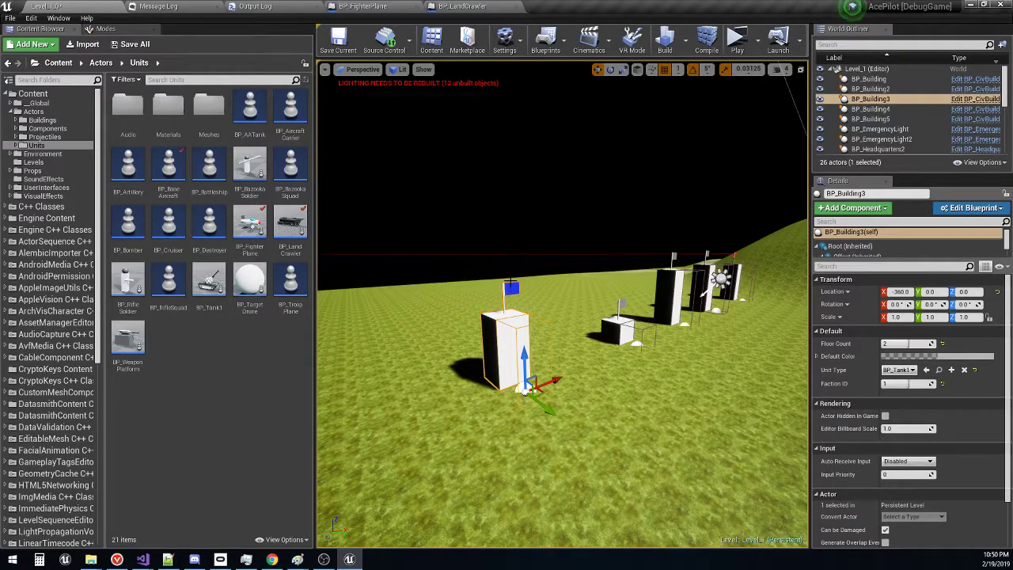
pyautogui.moveTo(584, 290); pyautogui.dragTo(603, 302)
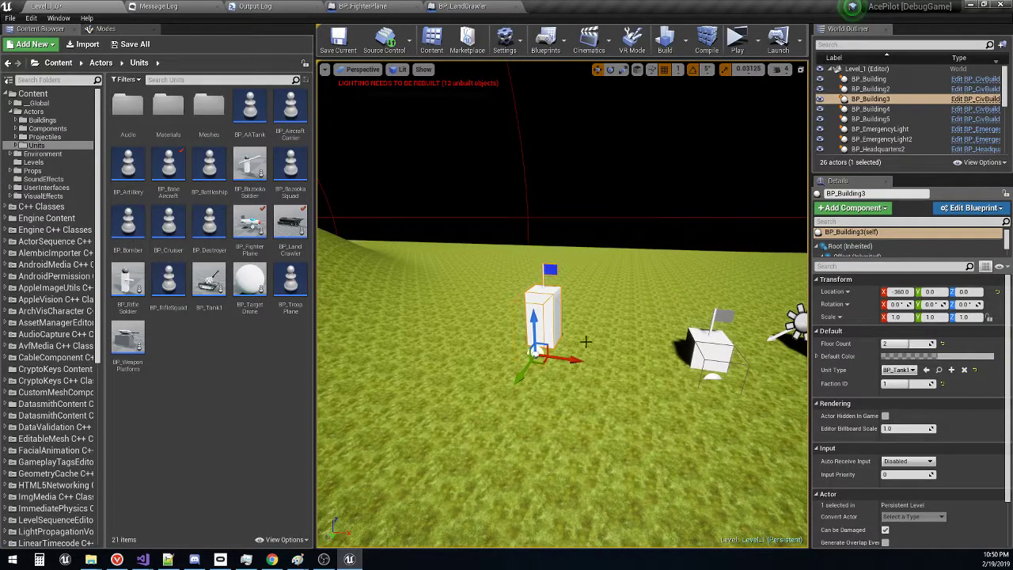
pyautogui.moveTo(543, 339); pyautogui.dragTo(593, 352)
pyautogui.moveTo(600, 400); pyautogui.dragTo(601, 401)
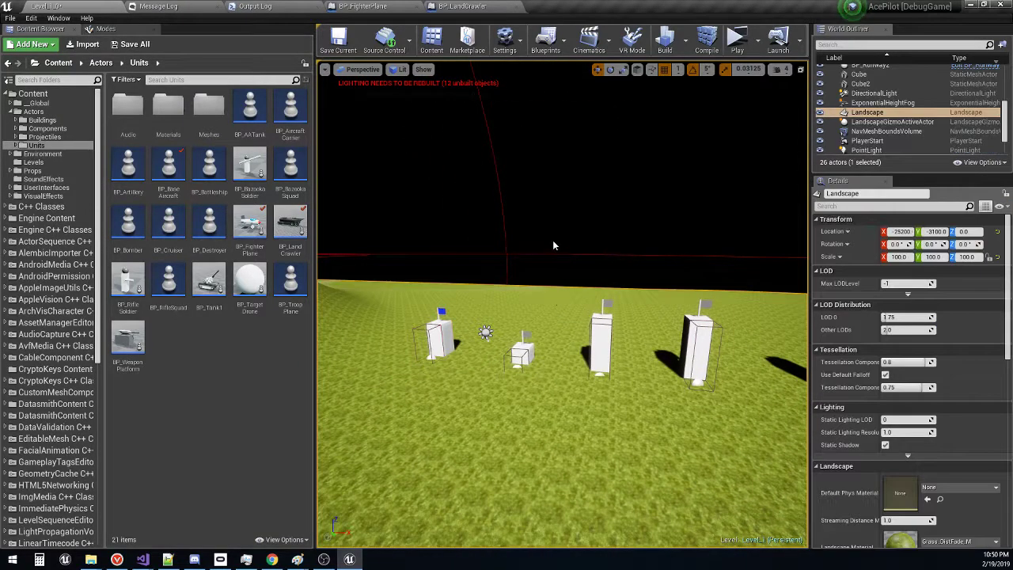
pyautogui.click(553, 244)
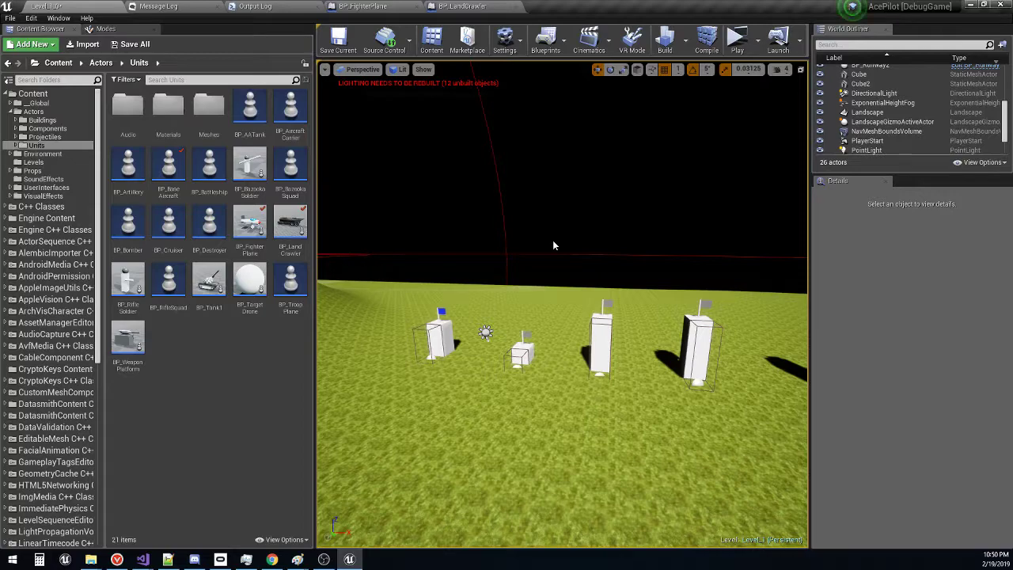
# Step: Examine the row of flagged buildings on the landscape from several angles and distances
pyautogui.moveTo(552, 243); pyautogui.dragTo(467, 213)
pyautogui.moveTo(527, 285); pyautogui.dragTo(531, 277)
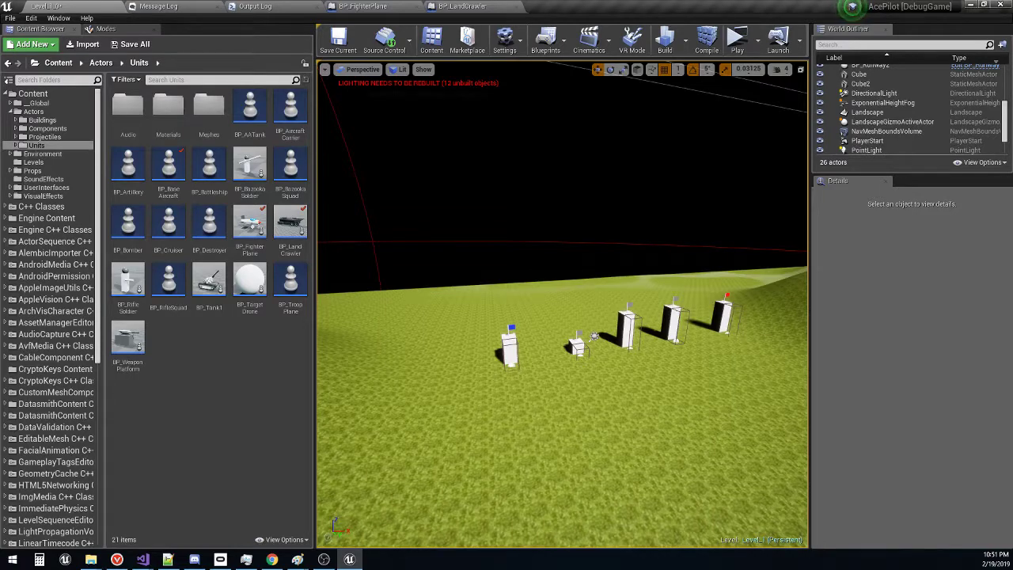
pyautogui.moveTo(532, 277); pyautogui.dragTo(408, 234)
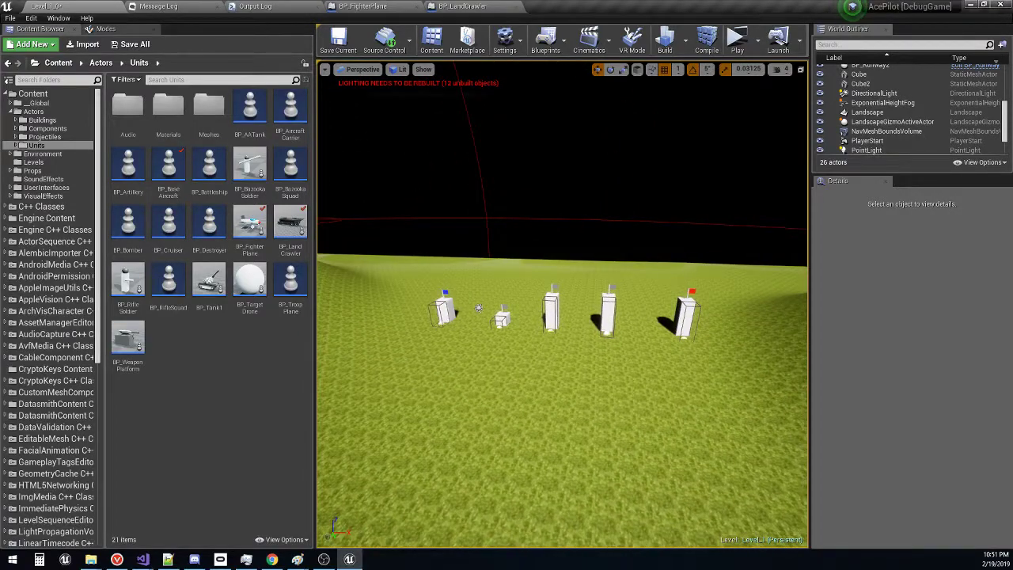
pyautogui.moveTo(408, 234); pyautogui.dragTo(337, 166)
pyautogui.moveTo(401, 238); pyautogui.dragTo(401, 237)
# Step: Inspect the blue land crawler's side, runway deck and front wheels from several angles
pyautogui.moveTo(551, 268); pyautogui.dragTo(551, 268)
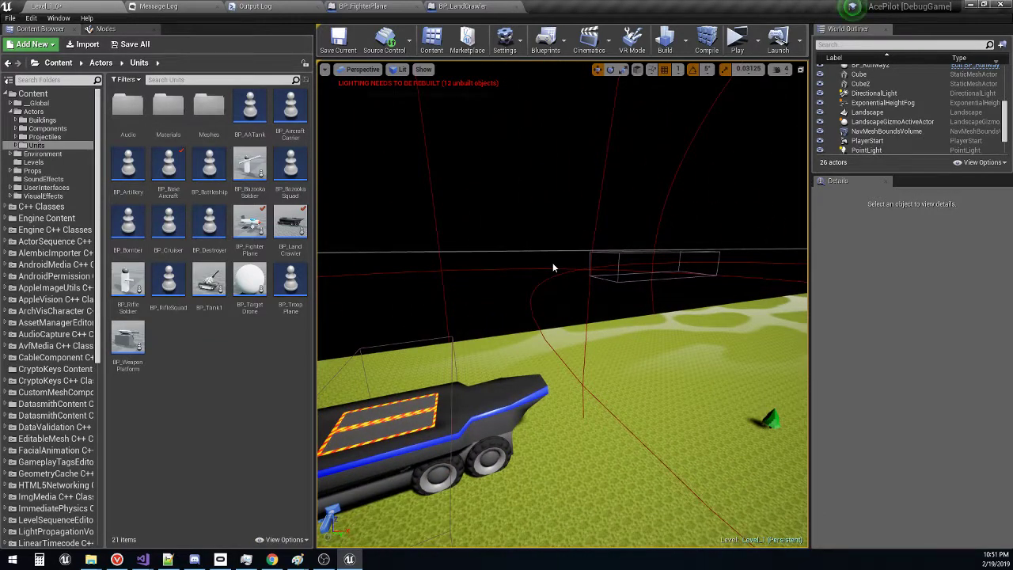
pyautogui.moveTo(552, 268); pyautogui.dragTo(553, 267)
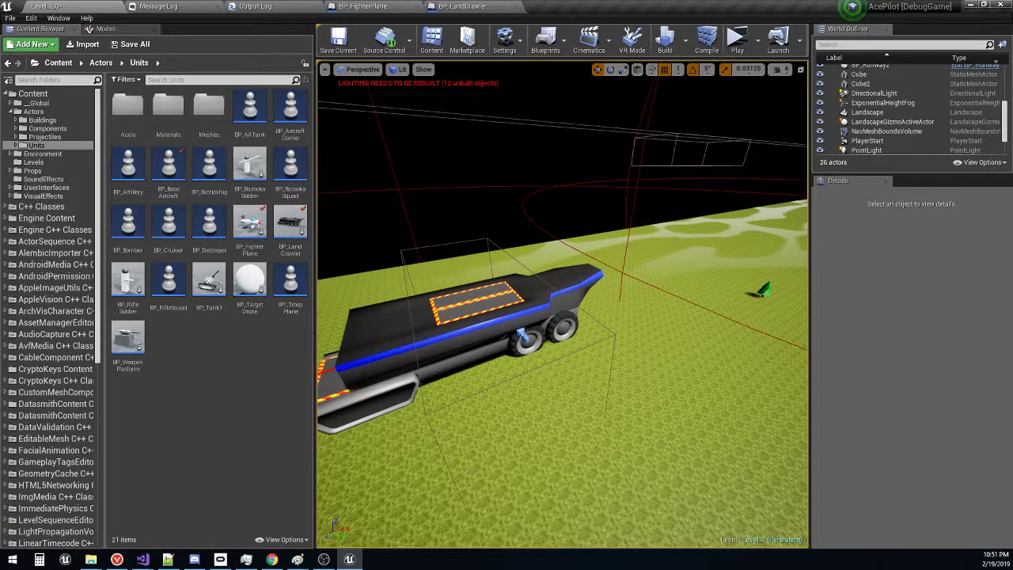
pyautogui.moveTo(552, 268); pyautogui.dragTo(552, 268)
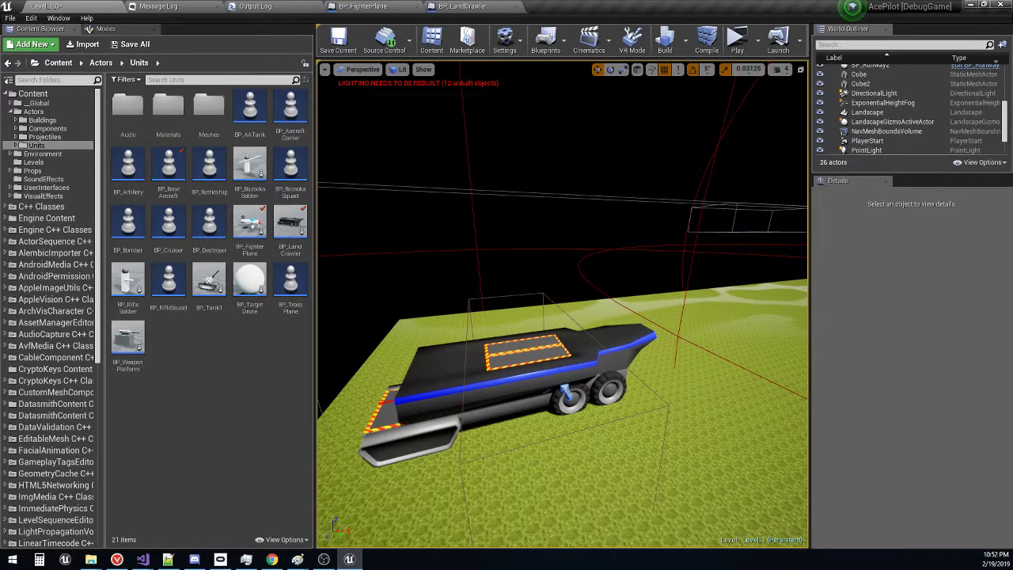
pyautogui.moveTo(552, 267); pyautogui.dragTo(552, 268)
pyautogui.moveTo(562, 304); pyautogui.dragTo(562, 304)
pyautogui.moveTo(553, 268); pyautogui.dragTo(552, 268)
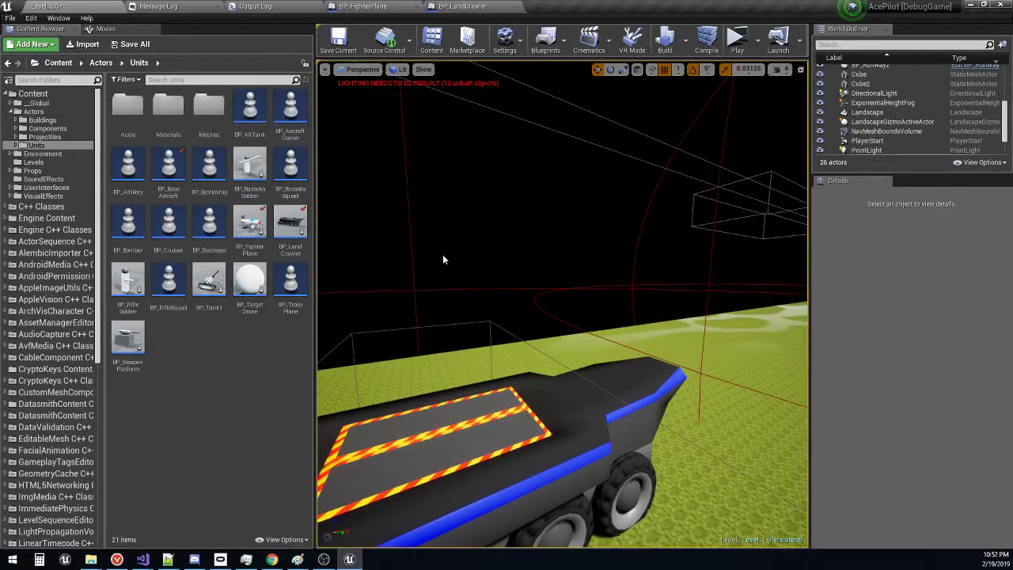